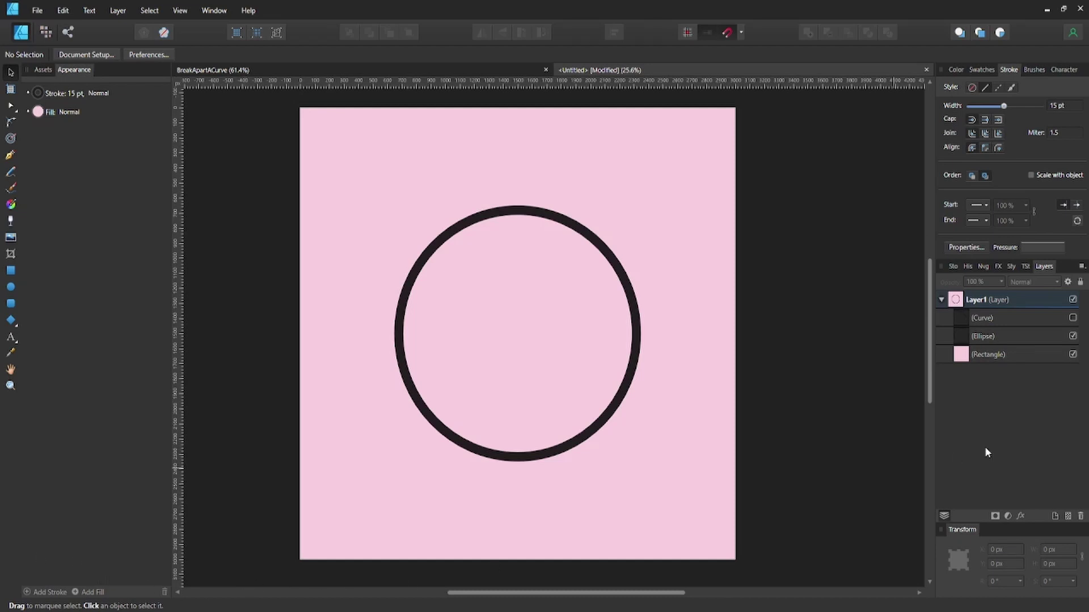
Step: Toggle layer visibility between the arc and the full circle, ending with only the circle showing
left_click(1073, 335)
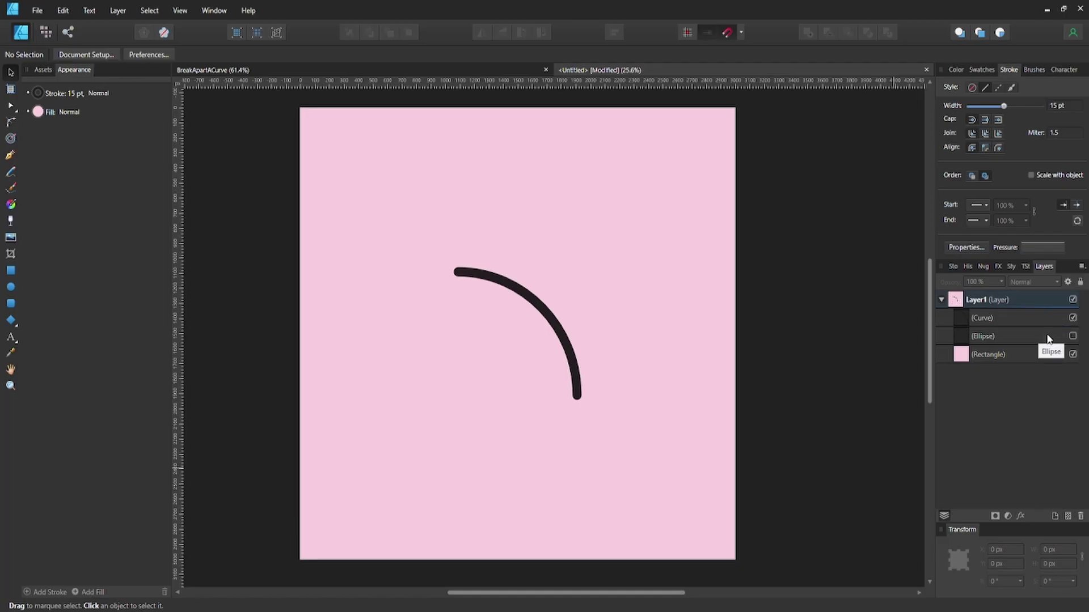
left_click(1073, 318)
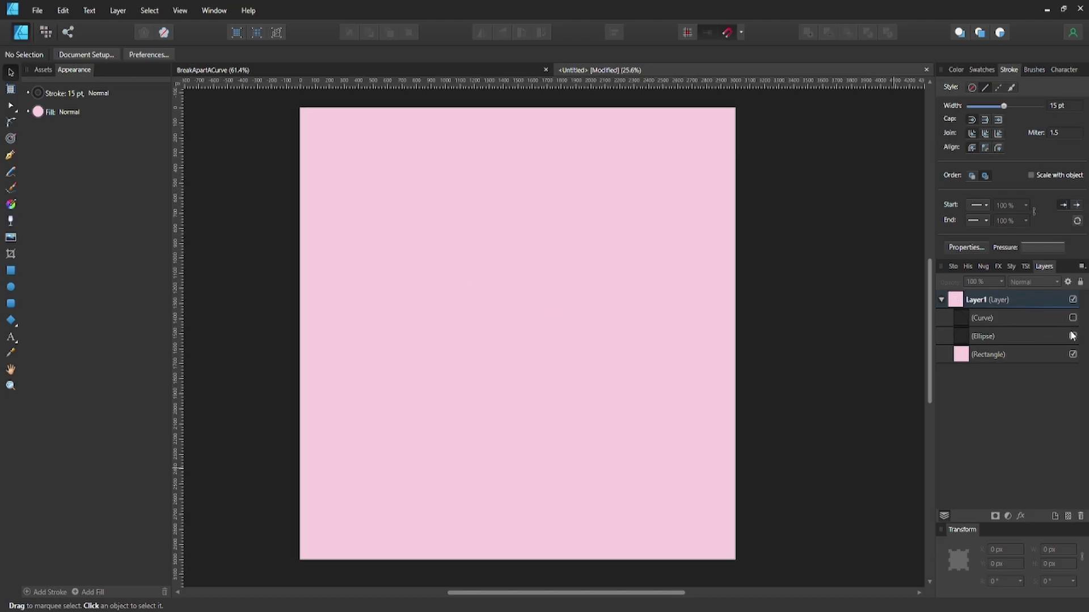
left_click(1073, 336)
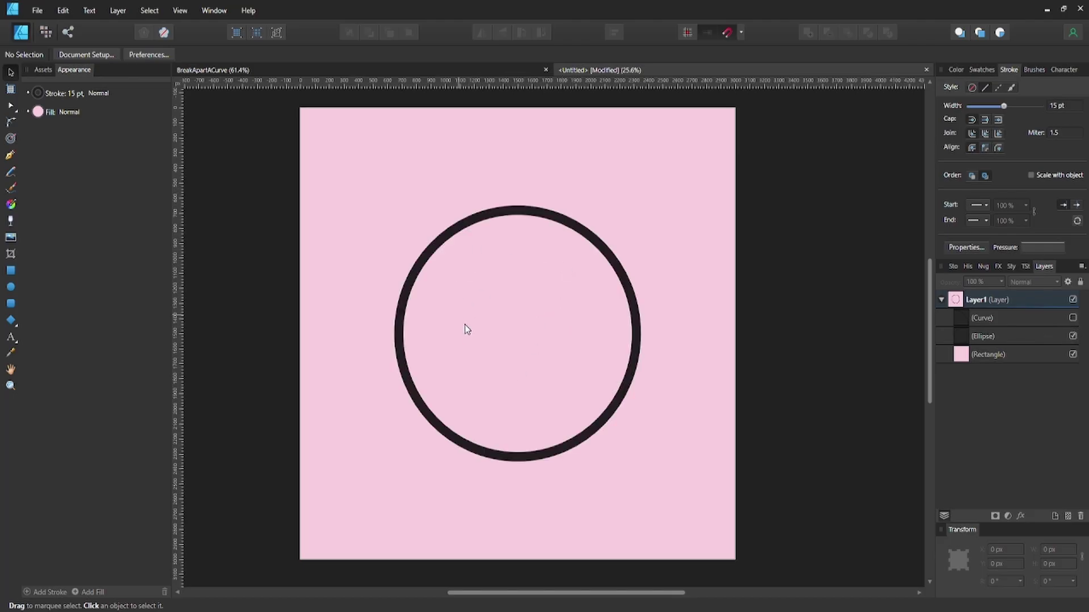
Step: Draw a test circle from the page centre with the Ellipse Tool, then undo it
left_click(10, 288)
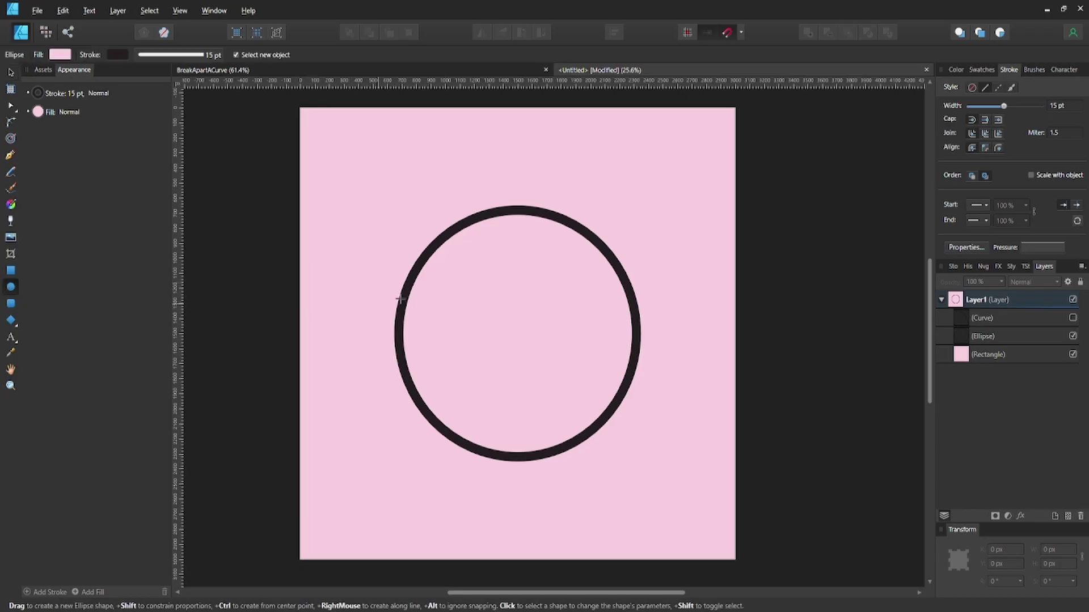
left_click_drag(492, 322, 599, 441)
key("ctrl+z")
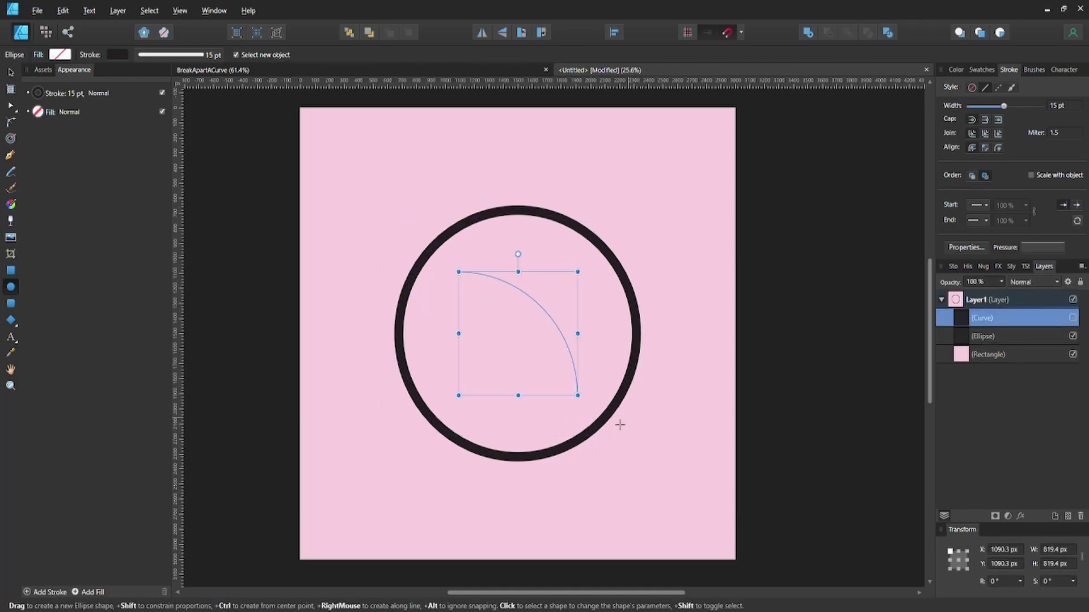
Step: Select the black circle and switch to the Node Tool
key("v")
left_click(560, 223)
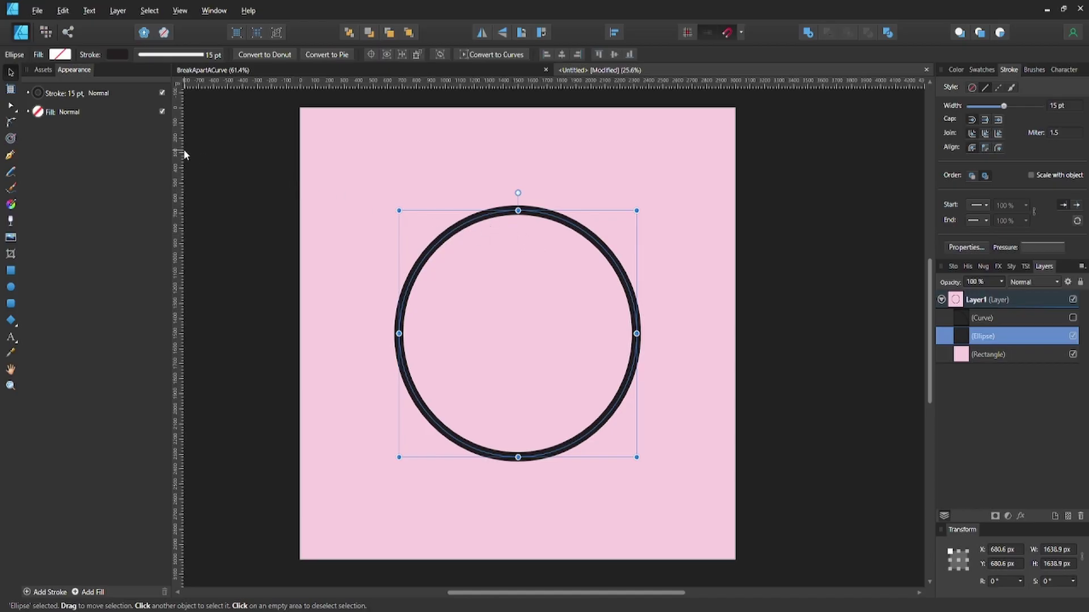
left_click(10, 107)
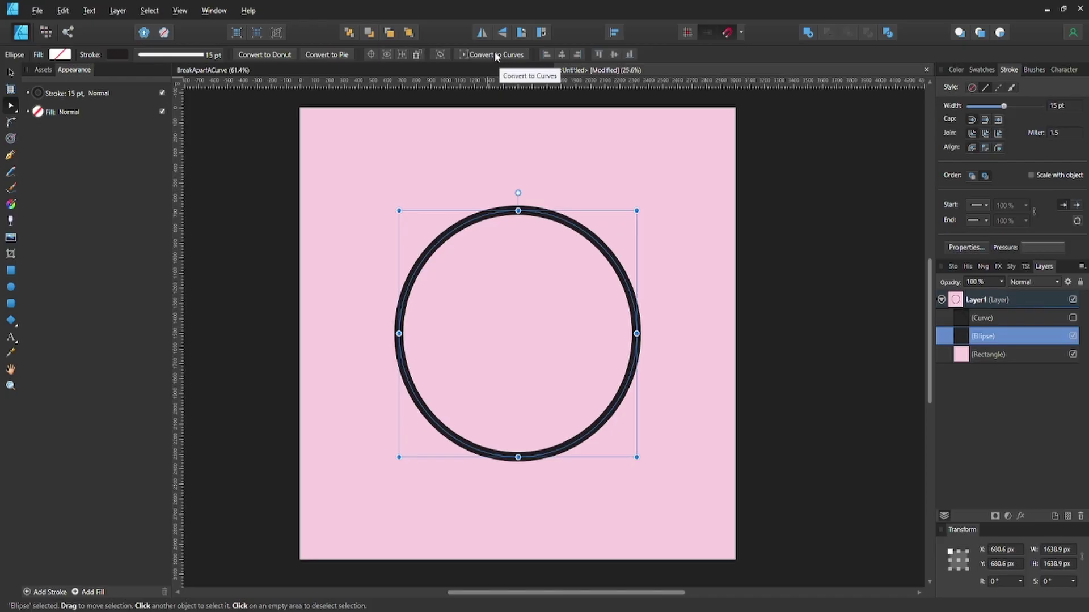
Step: Convert the black circle to curves, undoing and redoing the conversion once
left_click(496, 56)
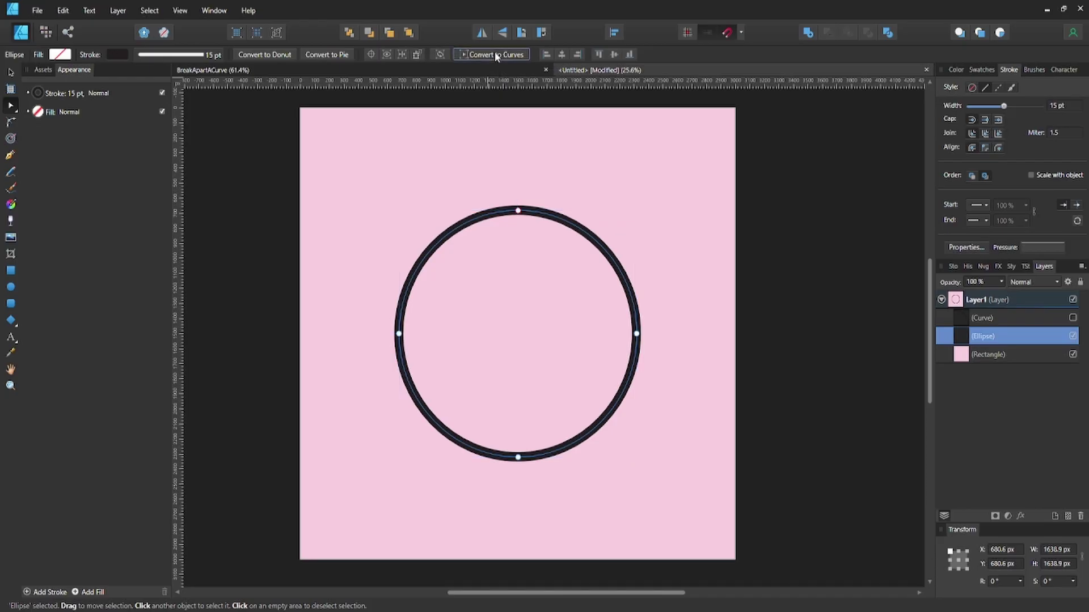
key("ctrl+z")
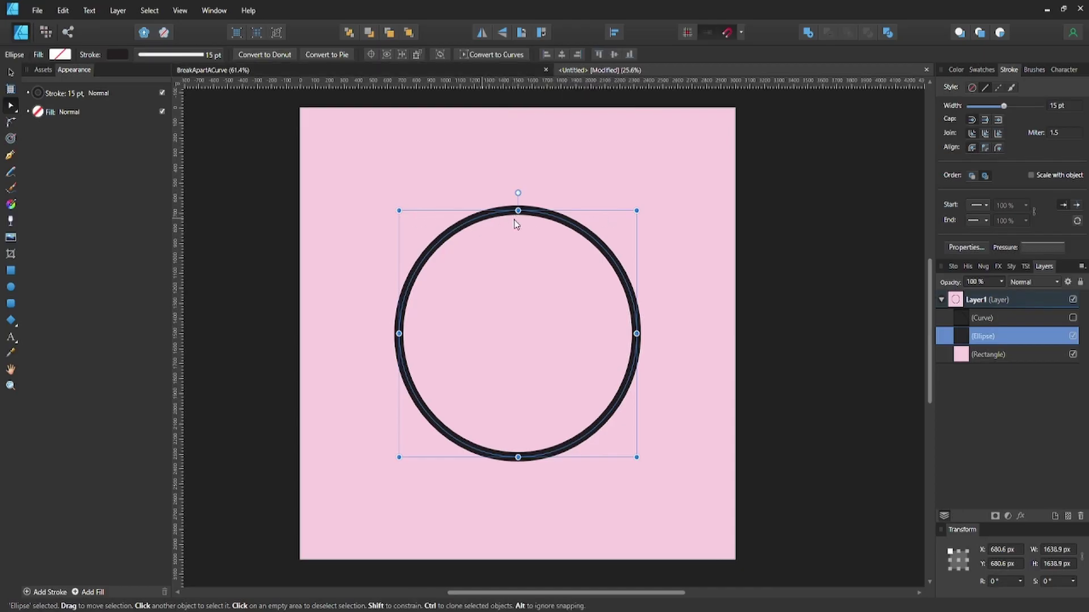
left_click(494, 55)
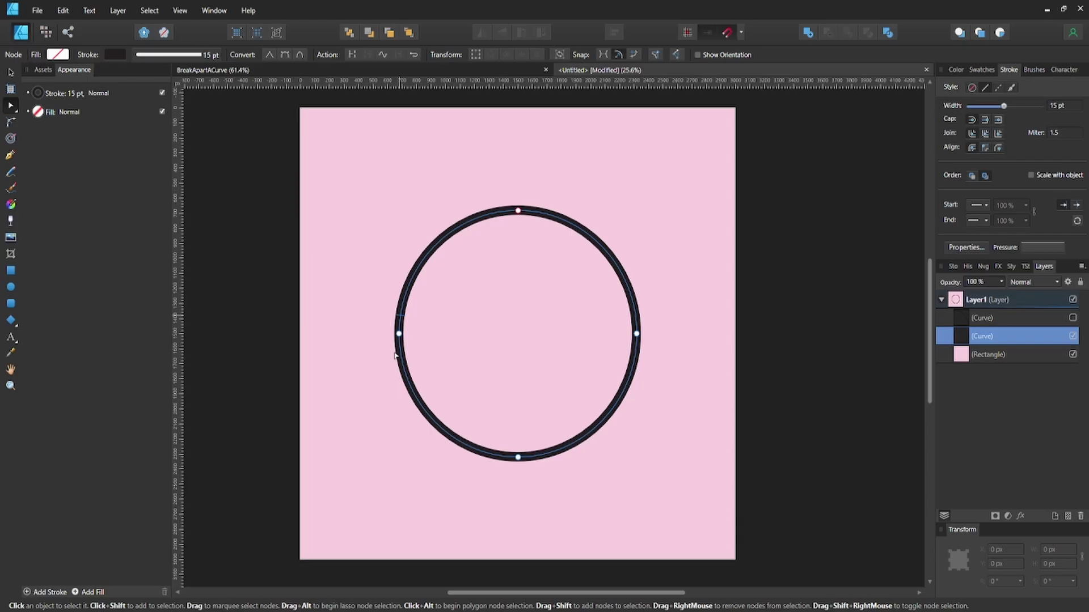
Step: Break the curve at the circle's left node, then reselect that left node
left_click(399, 333)
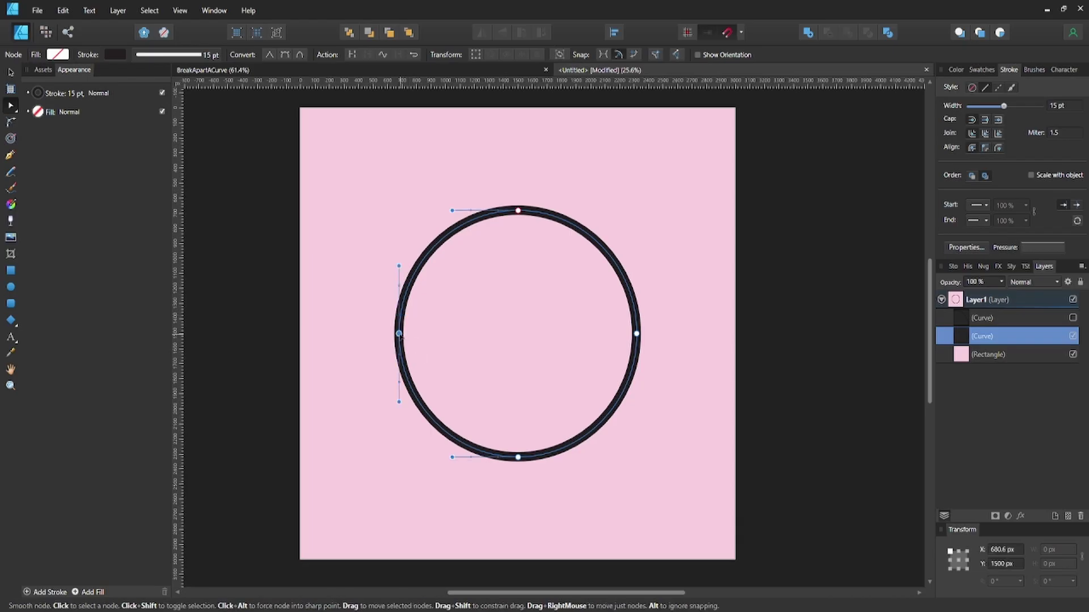
left_click(355, 55)
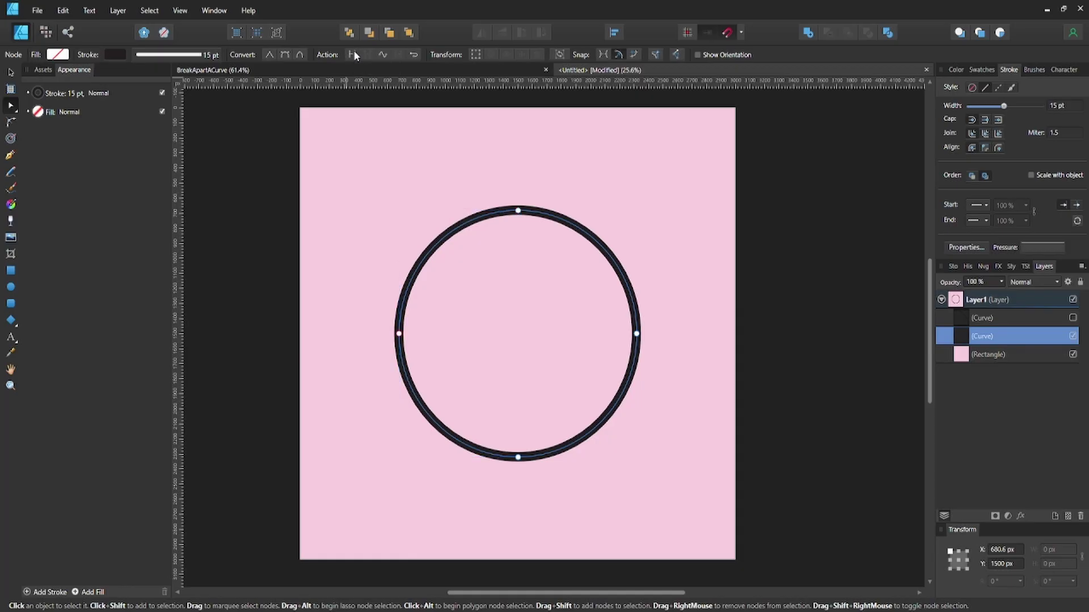
left_click(398, 334)
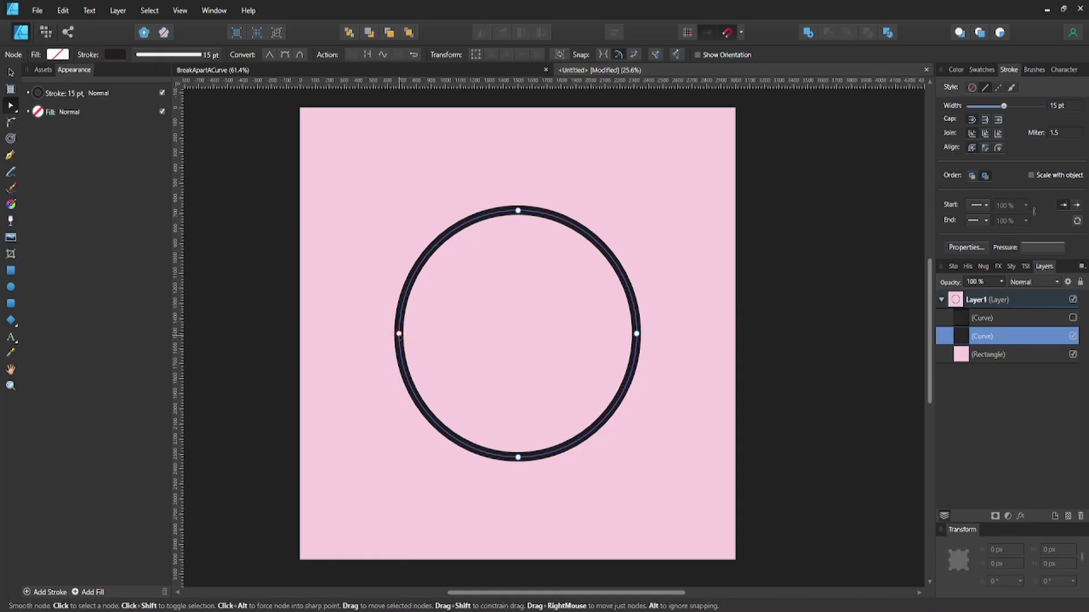
left_click(400, 334)
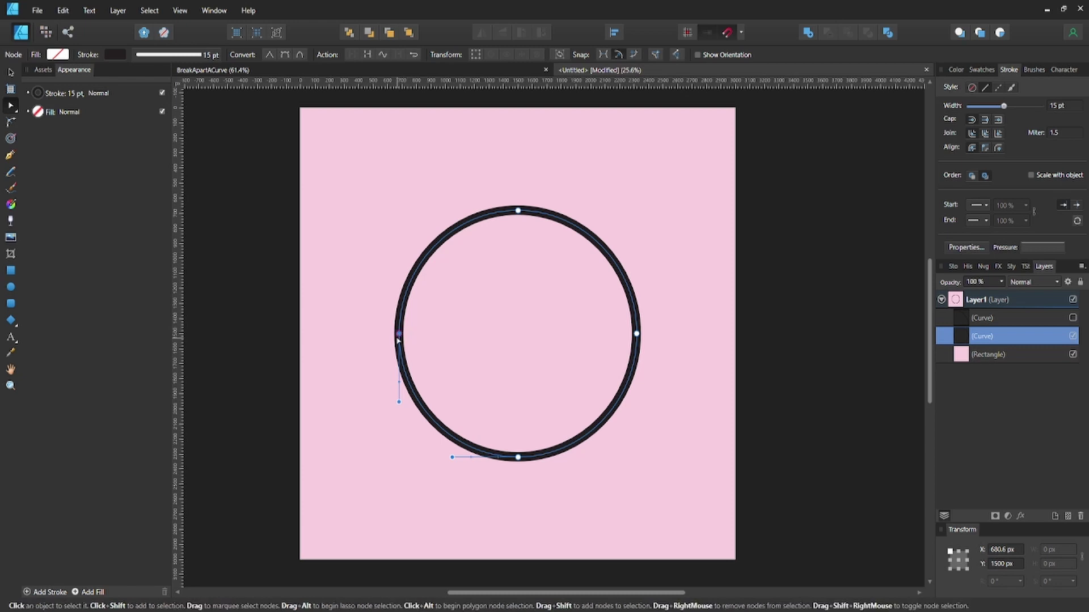
Step: Delete the lower-left segment between the left and bottom nodes
key("Delete")
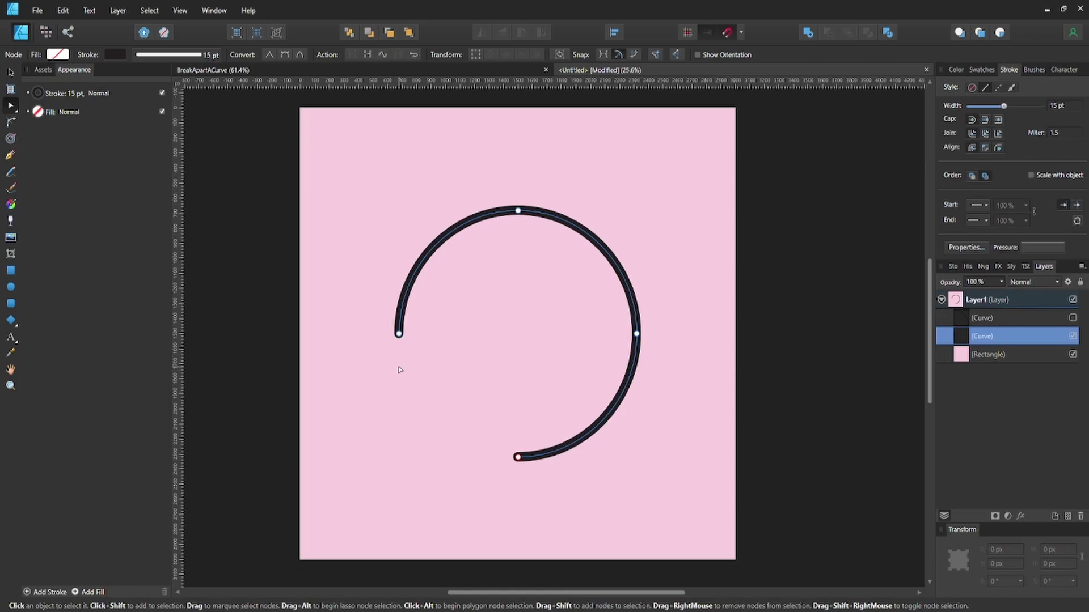
left_click(638, 220)
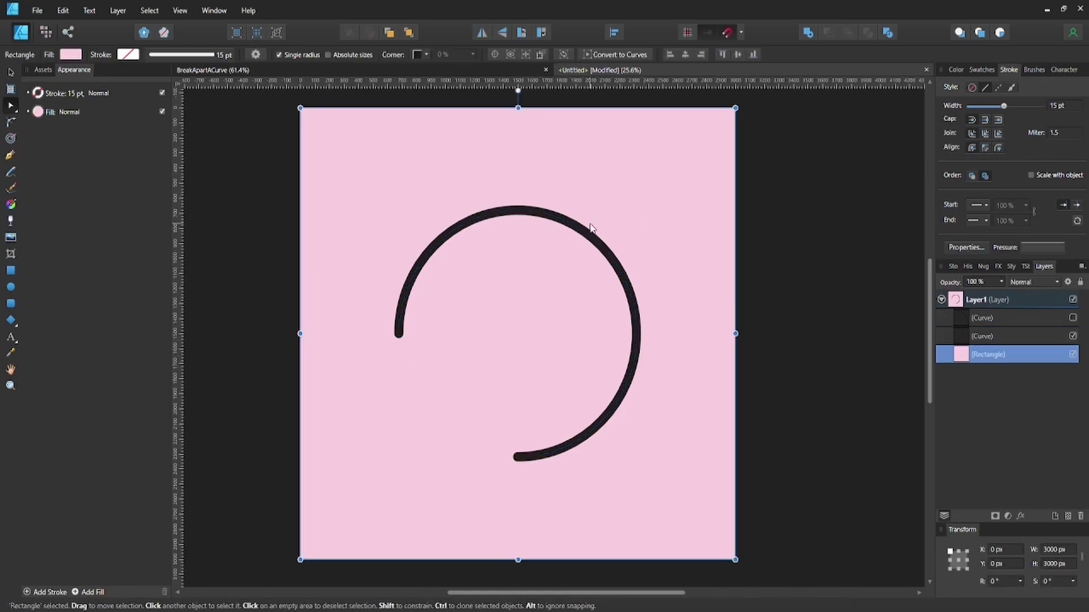
key("ctrl+z")
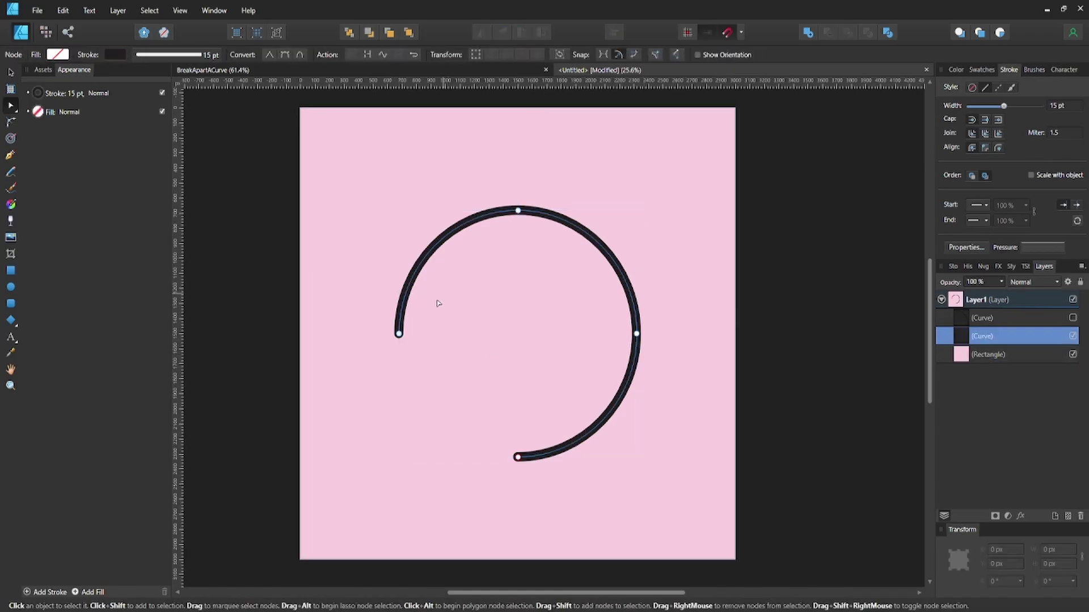
Step: With the Move Tool, select the pink background rectangle and then the three-quarter arc
key("v")
left_click(406, 197)
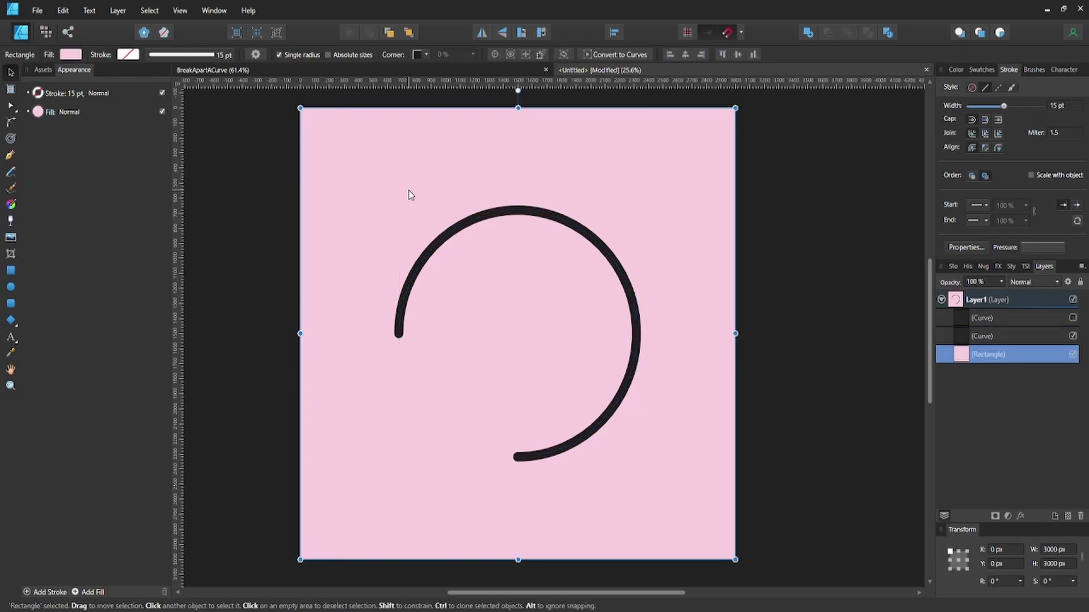
left_click(508, 213)
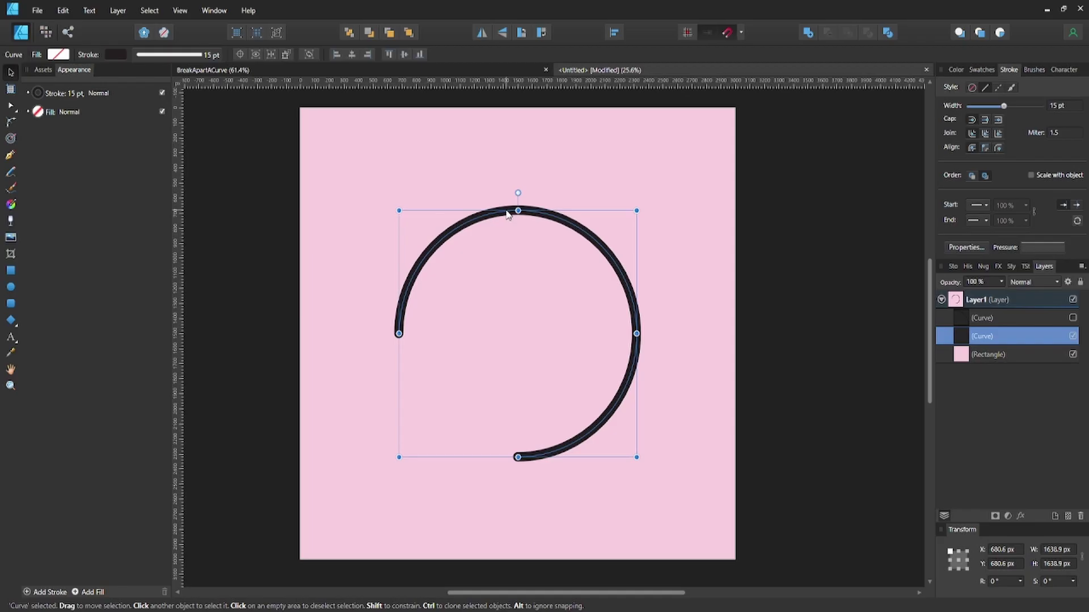